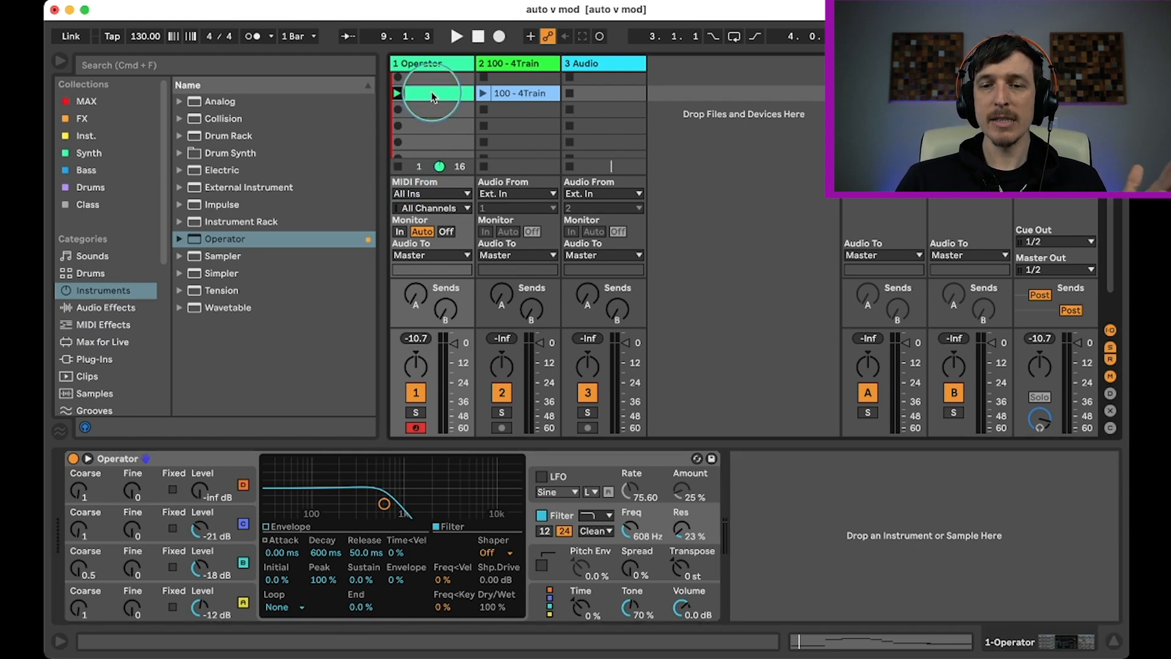
# Draw a Filter Freq automation envelope in the Operator clip, falling from a high value near bar 1 to 261 Hz at the clip's end.
pyautogui.press('space')
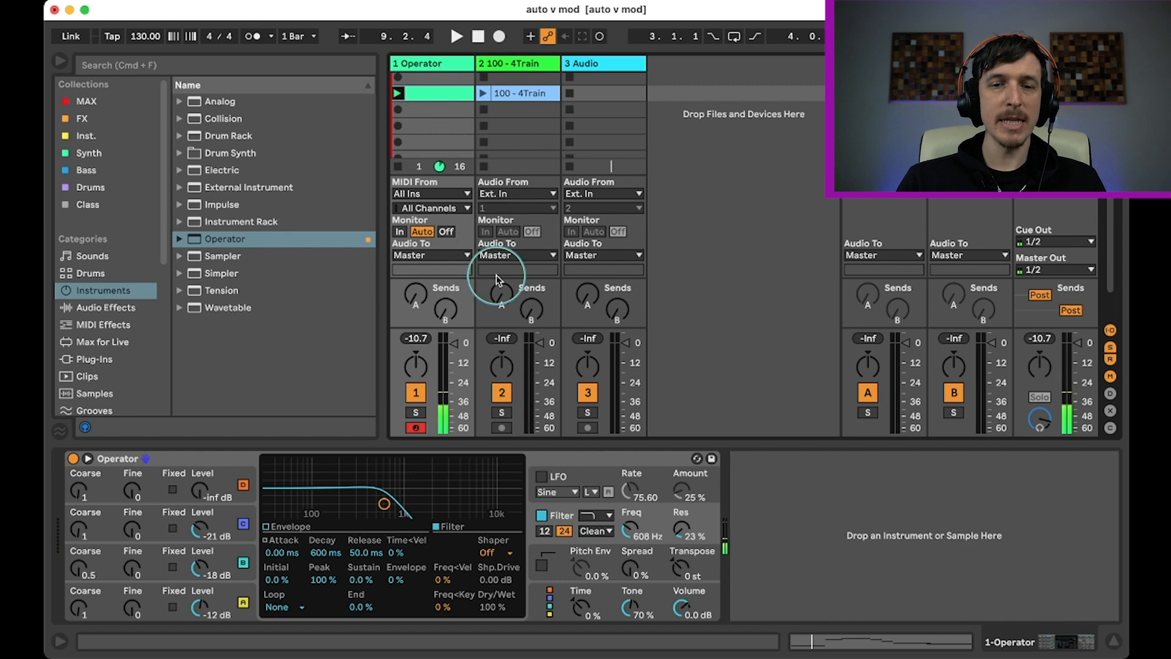
pyautogui.click(633, 537)
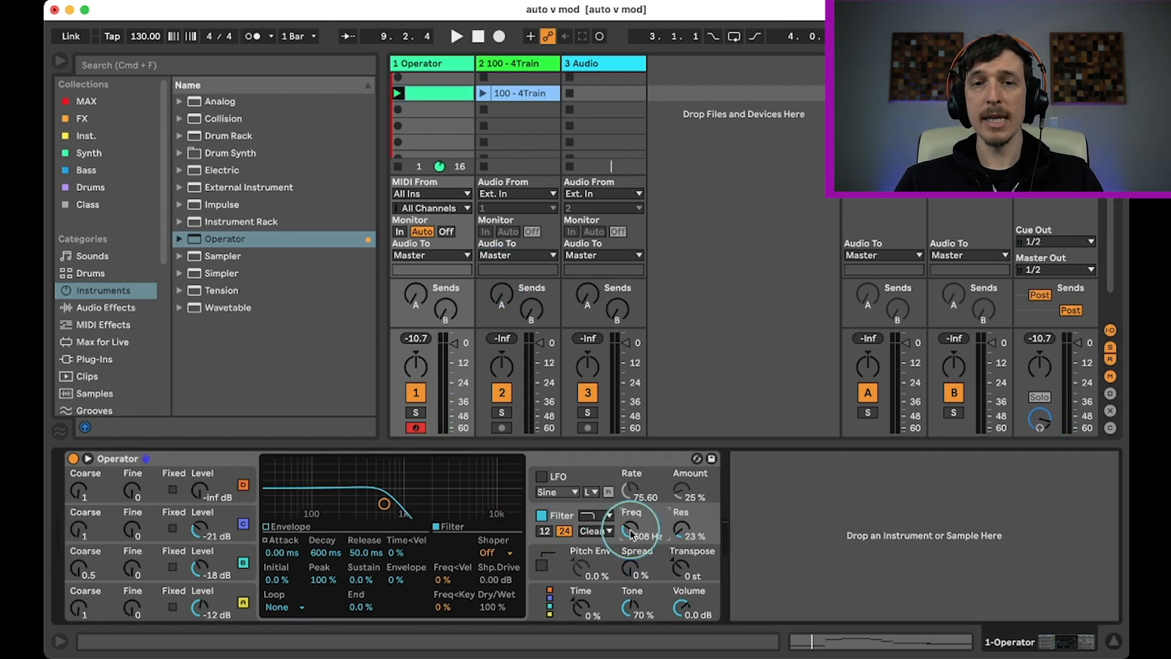
pyautogui.hotkey('shift', 'Tab')
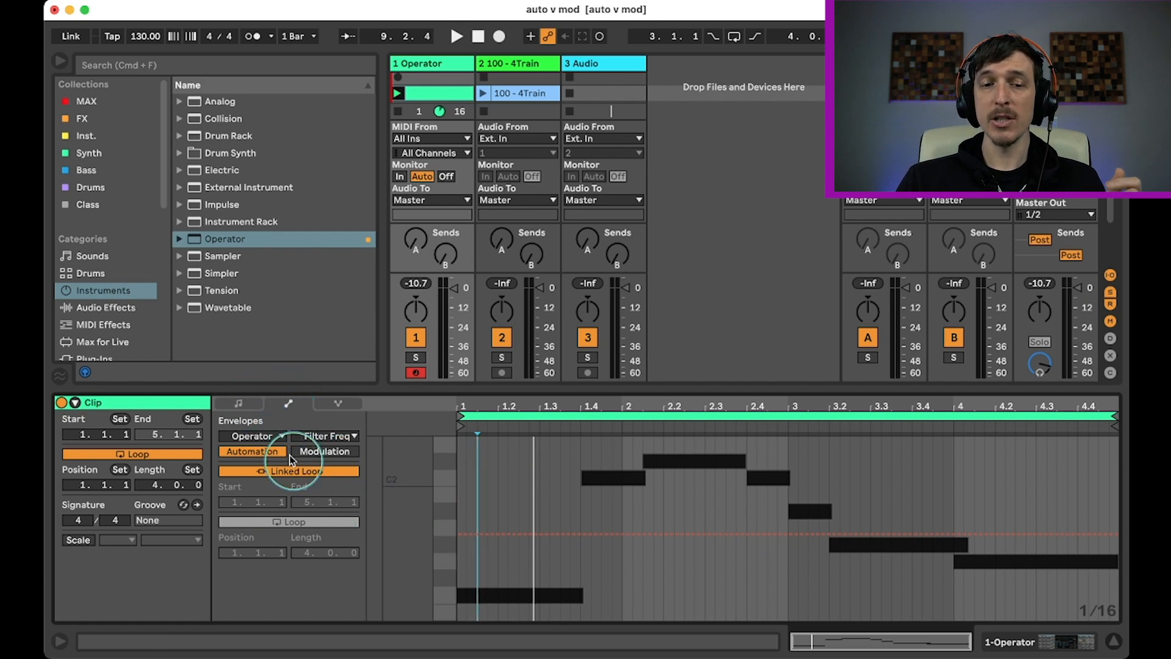
pyautogui.click(317, 437)
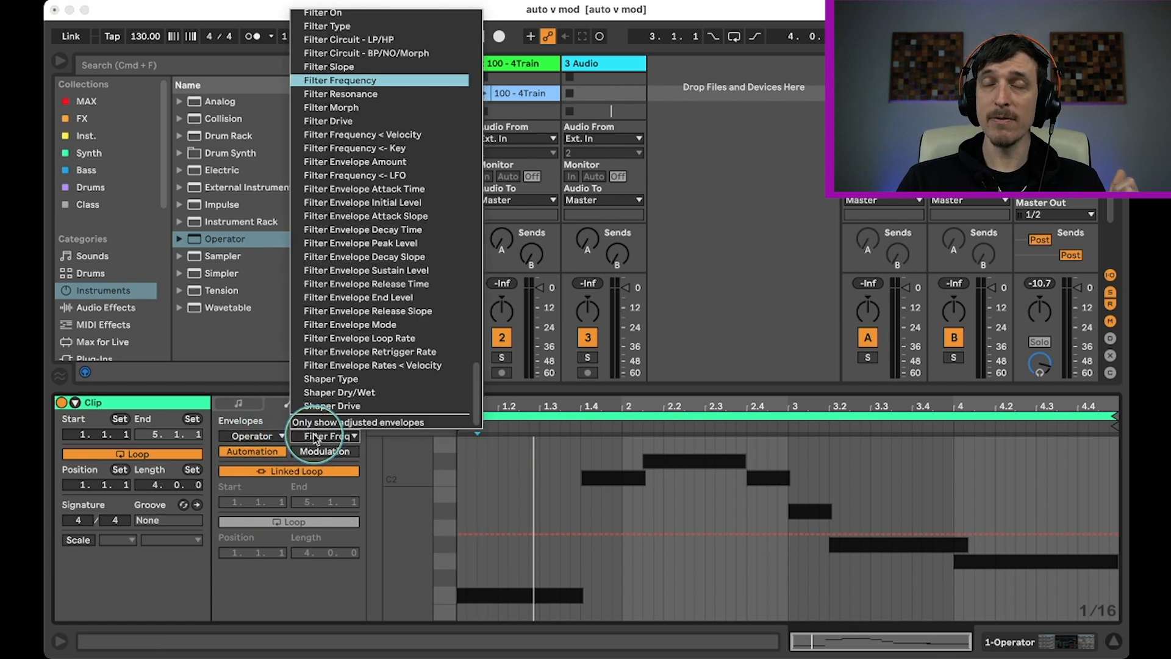
pyautogui.click(314, 438)
pyautogui.click(484, 537)
pyautogui.moveTo(485, 538); pyautogui.dragTo(486, 443)
pyautogui.click(1119, 558)
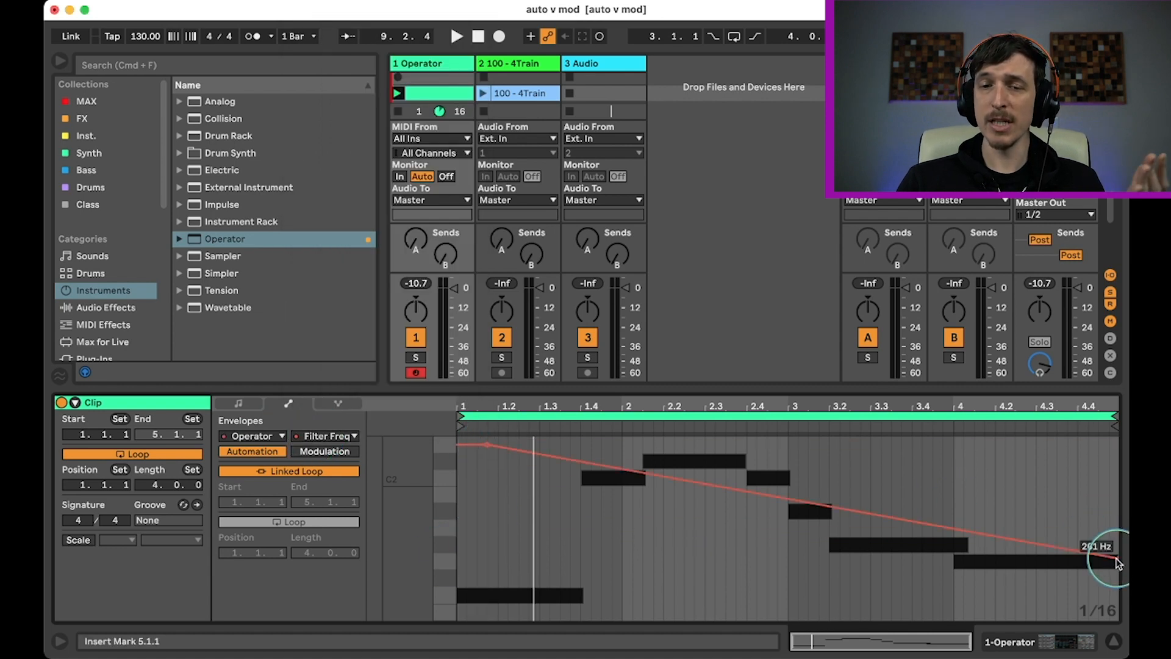
# Play the Operator clip and examine how its automation moves the filter frequency, including the envelope's end point.
pyautogui.press('space')
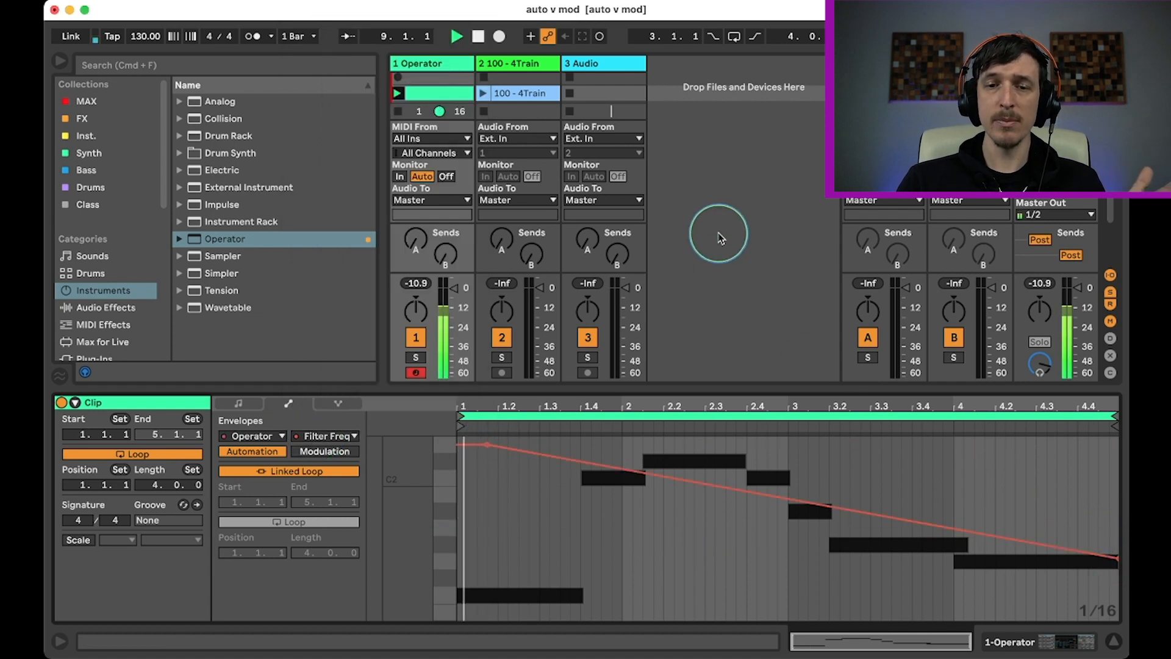
pyautogui.doubleClick(434, 63)
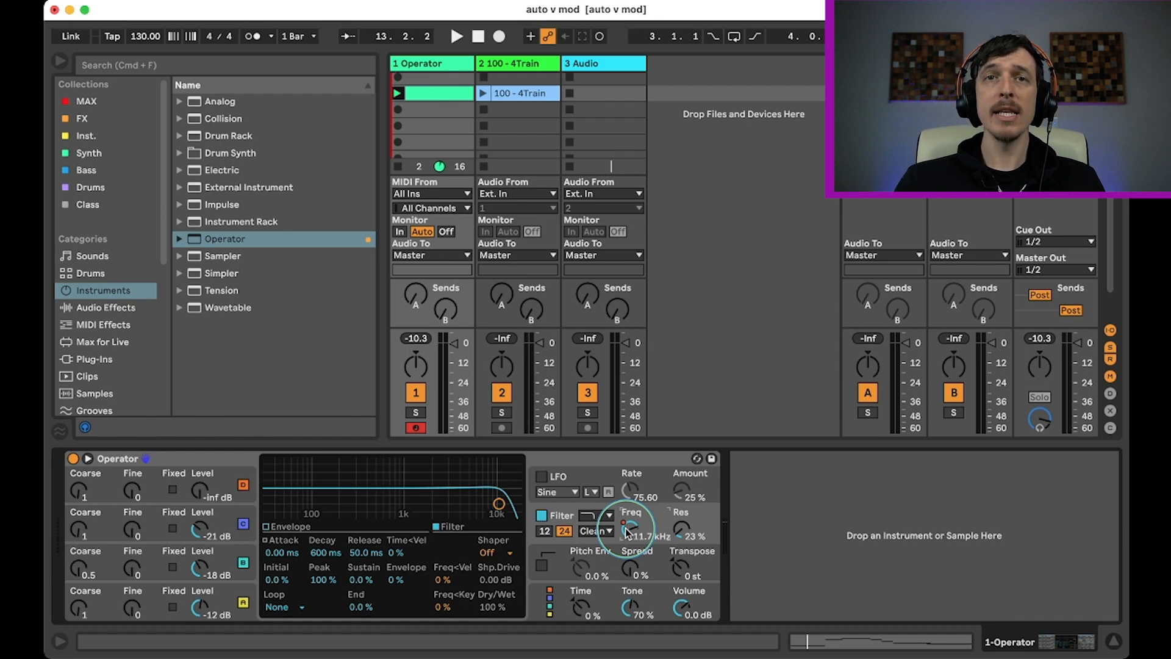
pyautogui.hotkey('shift', 'Tab')
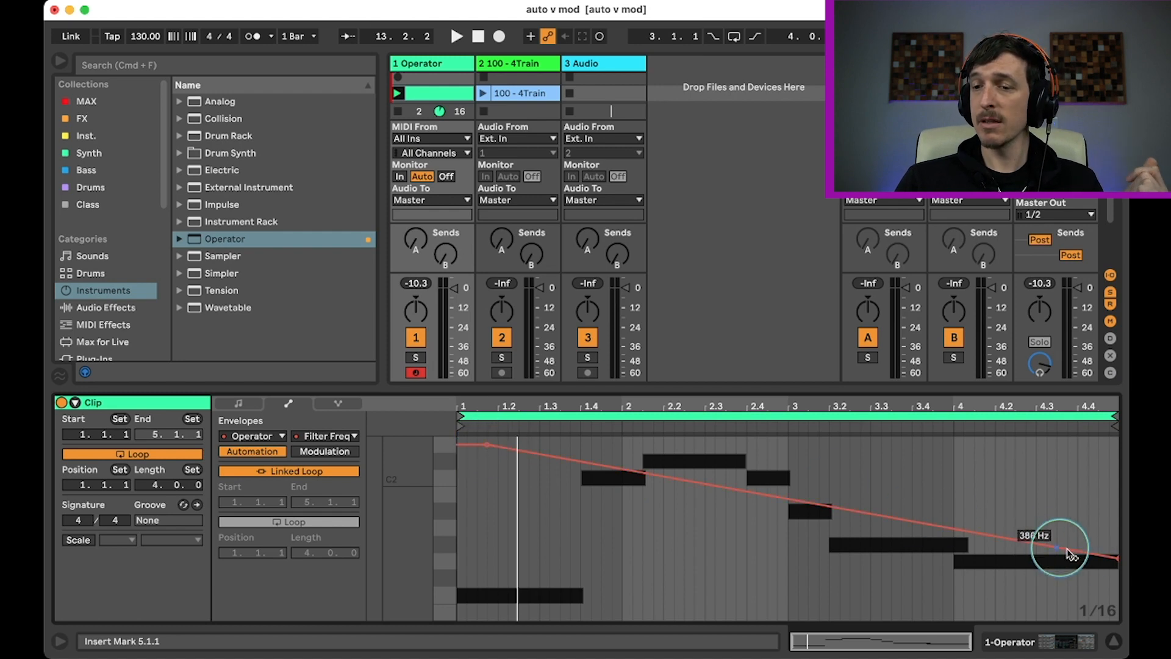
pyautogui.moveTo(1117, 559)
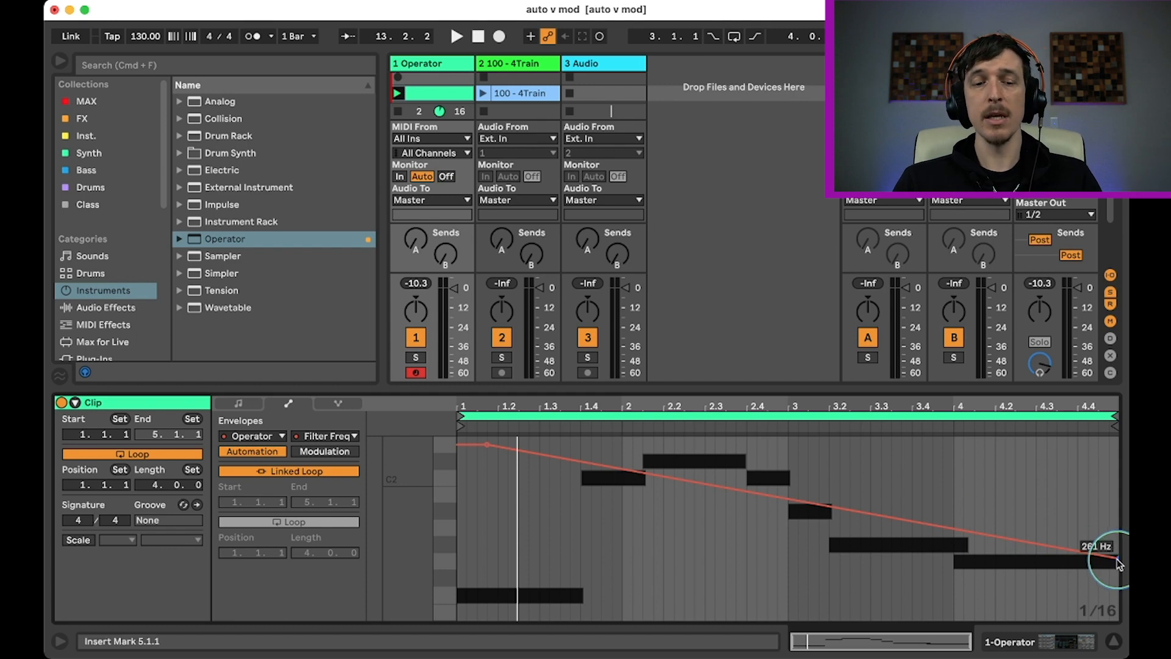
pyautogui.hotkey('shift', 'Tab')
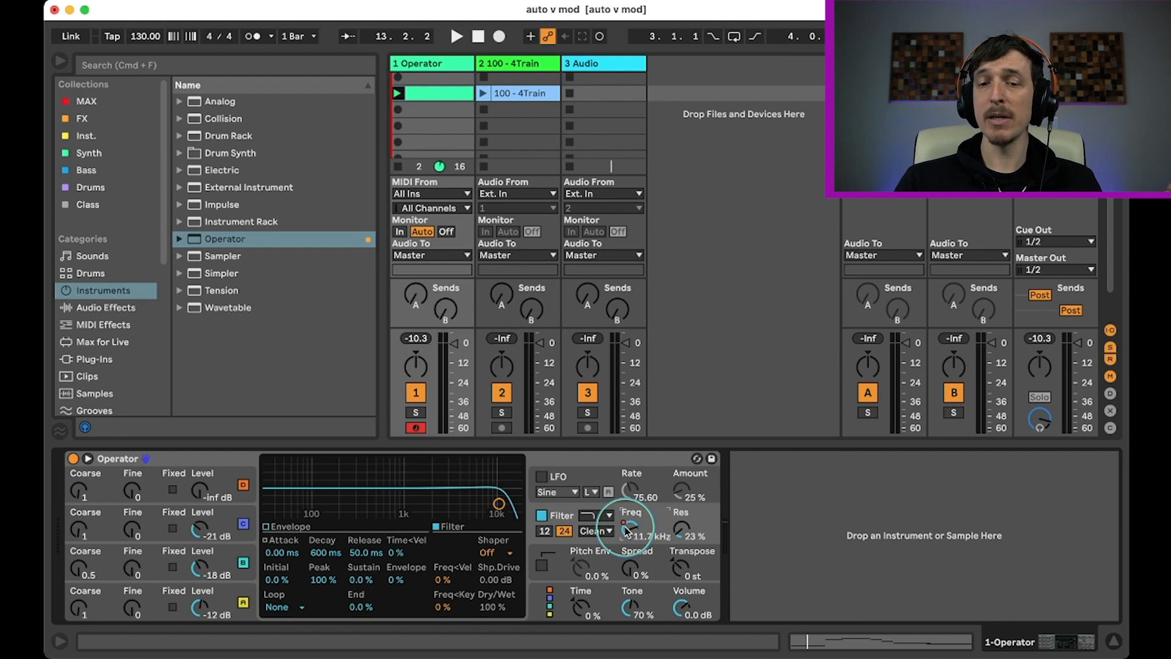
# Override the automation by lowering Operator's filter frequency to 107 Hz during playback, and view the overridden clip envelope.
pyautogui.press('space')
pyautogui.moveTo(627, 531); pyautogui.dragTo(627, 531)
pyautogui.press('space')
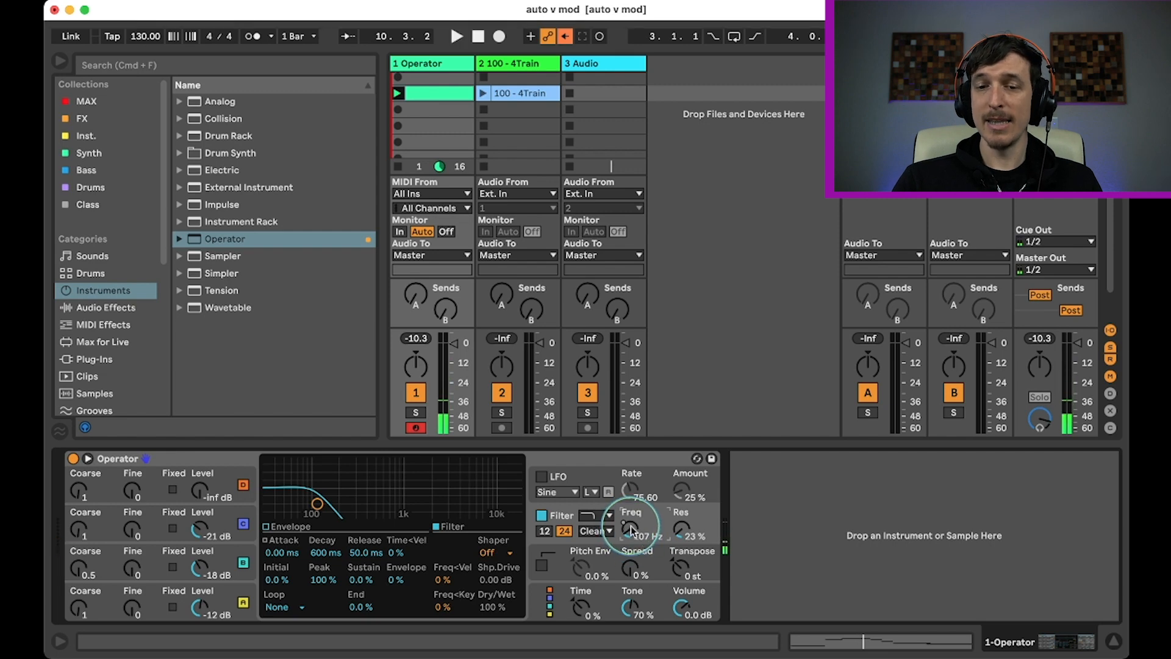
pyautogui.hotkey('shift', 'Tab')
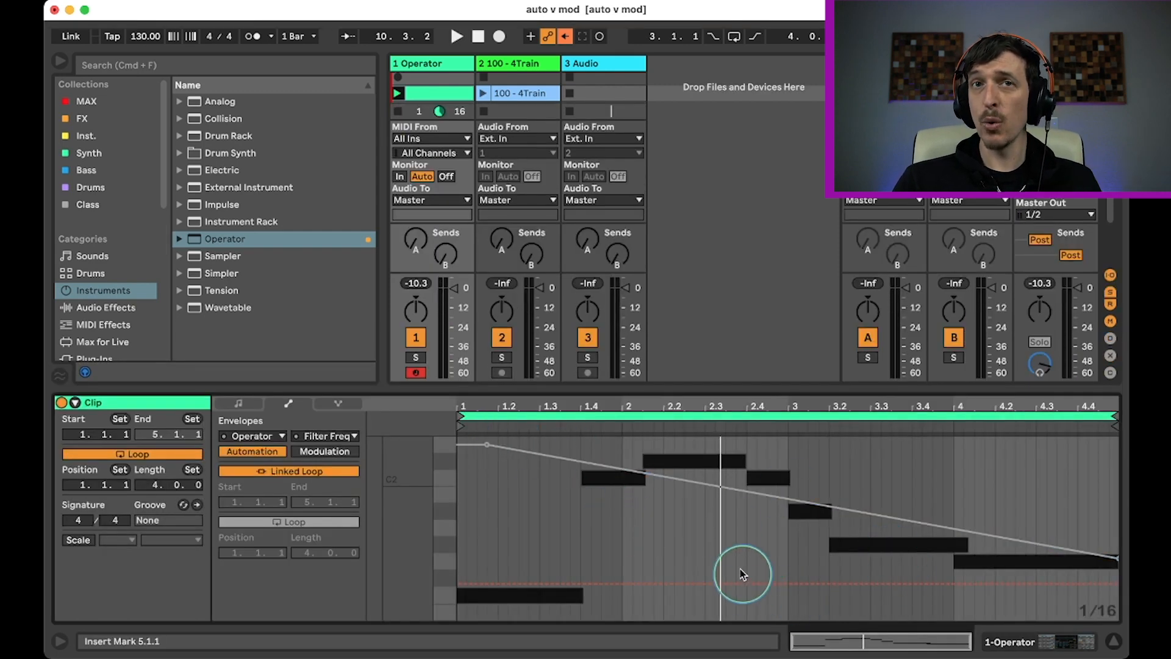
# Re-enable the overridden automation and clear the Filter Freq automation envelope from the Operator clip.
pyautogui.click(566, 41)
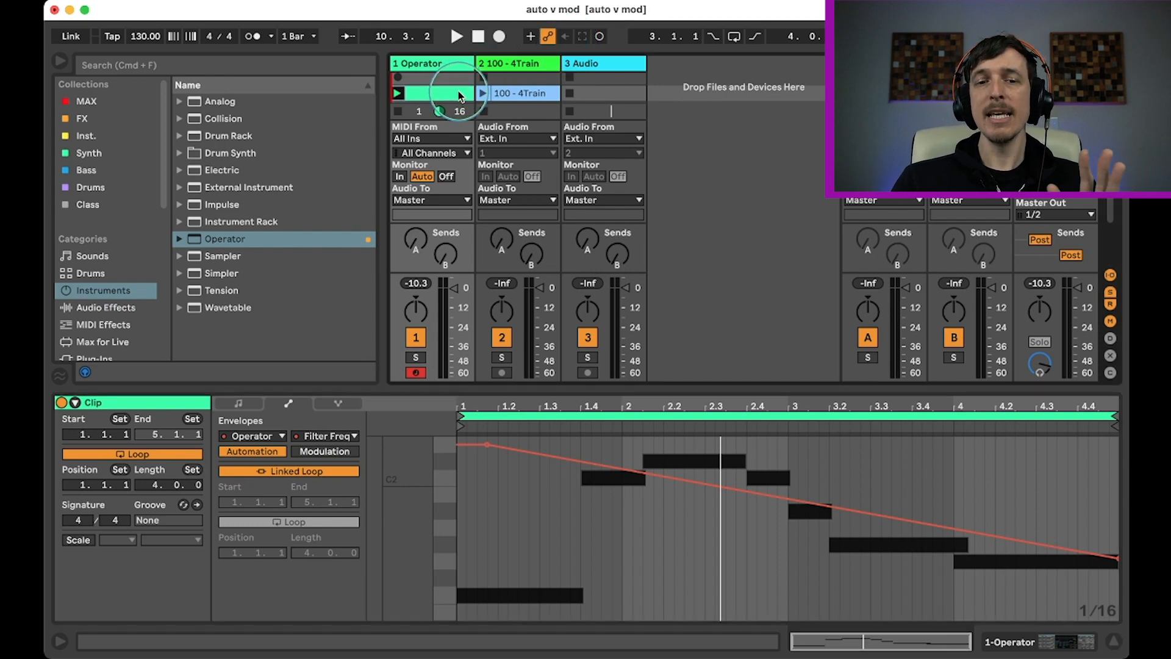
pyautogui.click(522, 544)
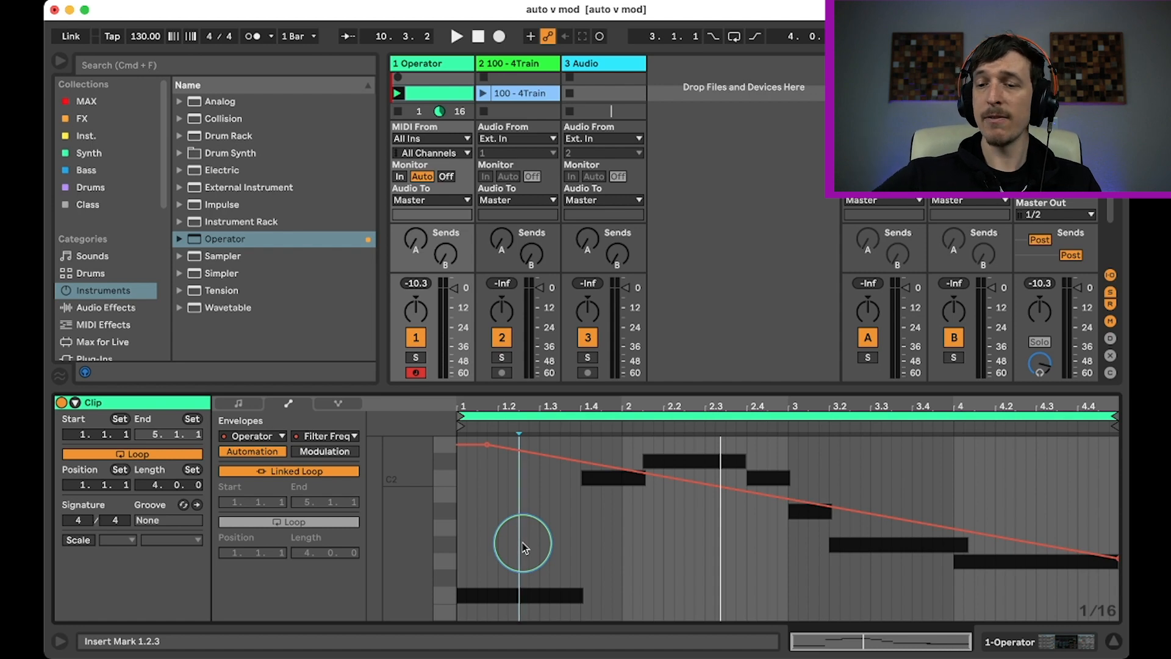
pyautogui.press('super+BackSpace')
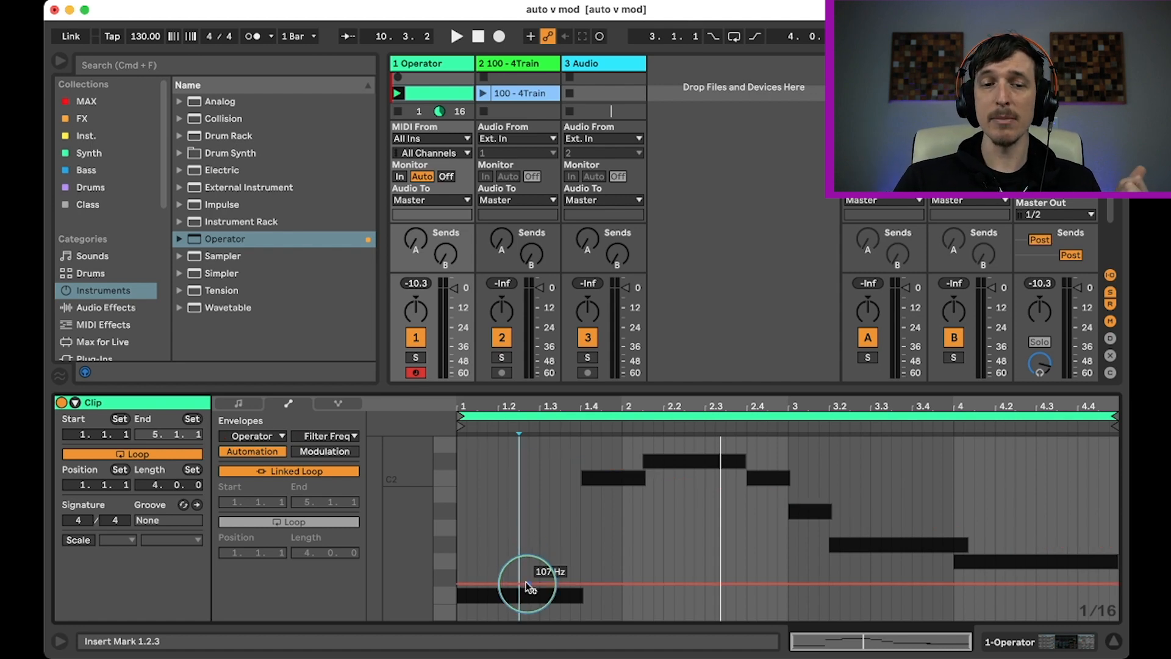
# Draw a zigzag Filter Freq modulation envelope across the Operator clip, with its first peak at 29.7% near beat 1.2.4.
pyautogui.click(314, 458)
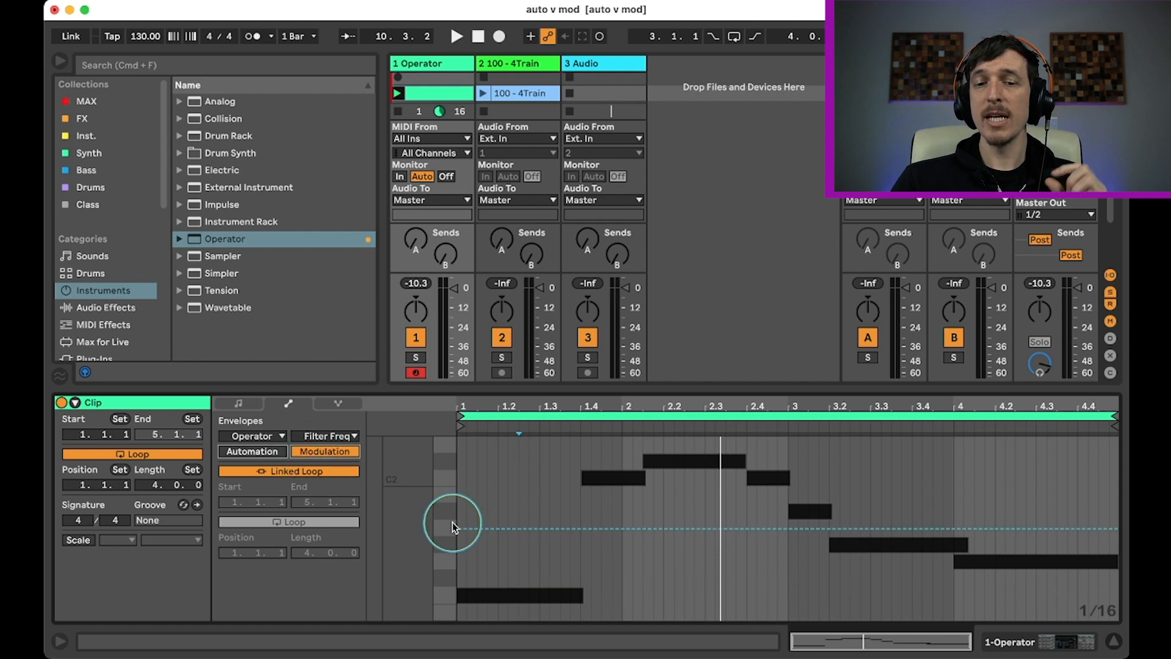
pyautogui.click(486, 529)
pyautogui.doubleClick(530, 474)
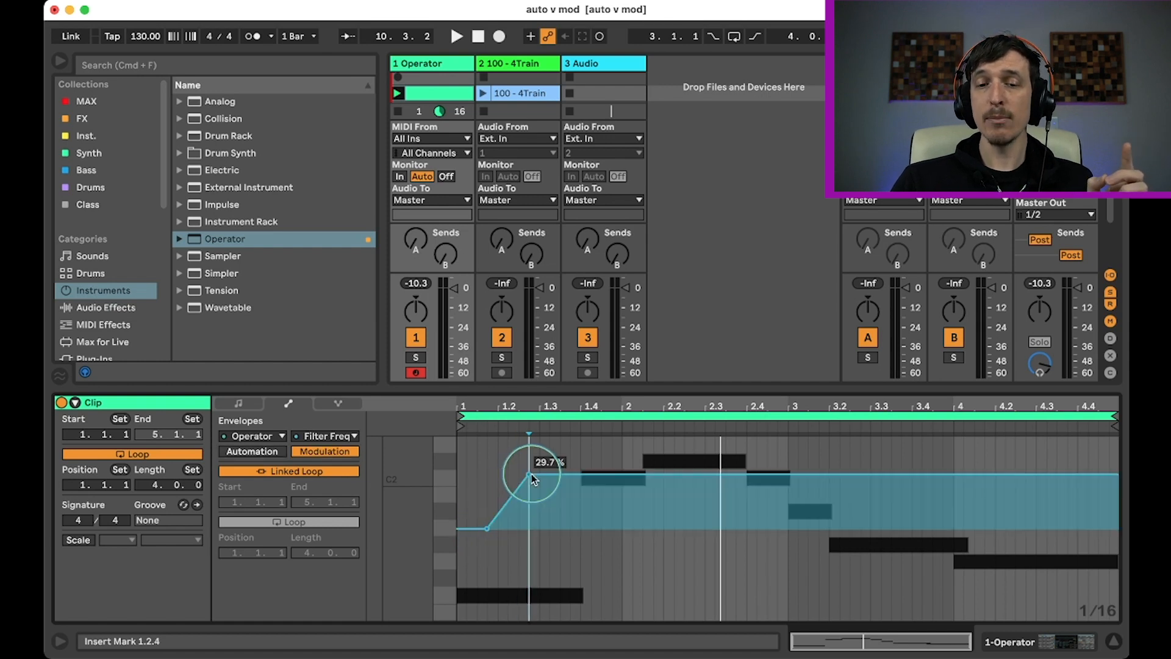
pyautogui.click(654, 596)
pyautogui.click(767, 483)
pyautogui.moveTo(932, 563); pyautogui.dragTo(932, 579)
pyautogui.click(1089, 477)
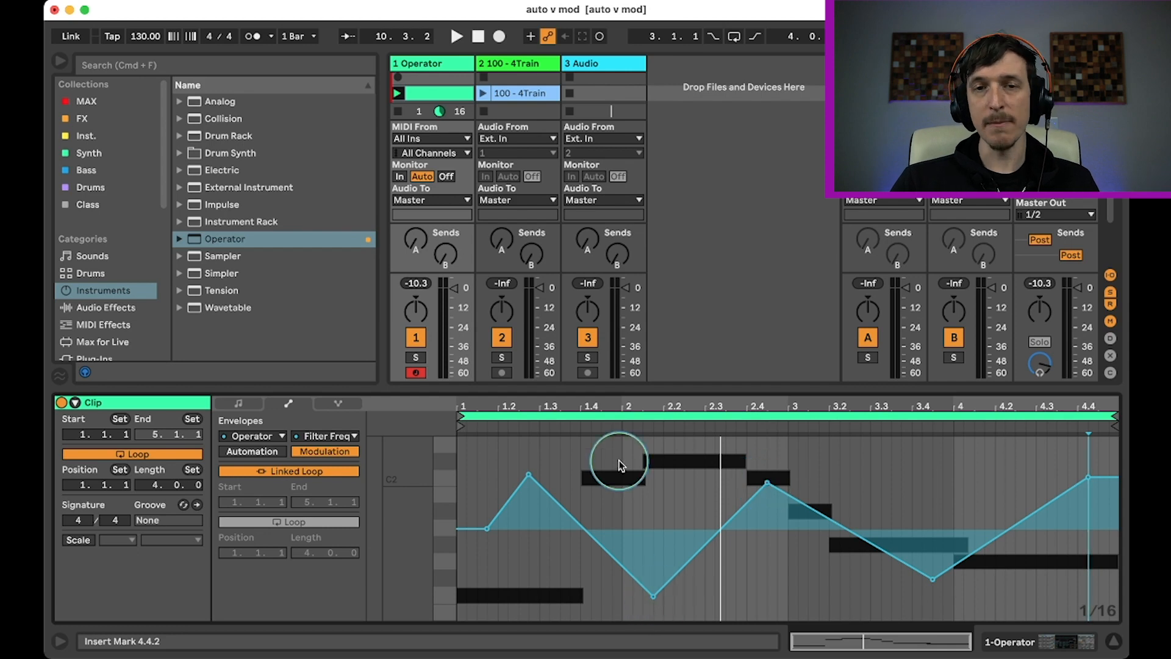
# Set Operator's filter frequency to 549 Hz and play the clip to hear the modulation around it.
pyautogui.click(442, 64)
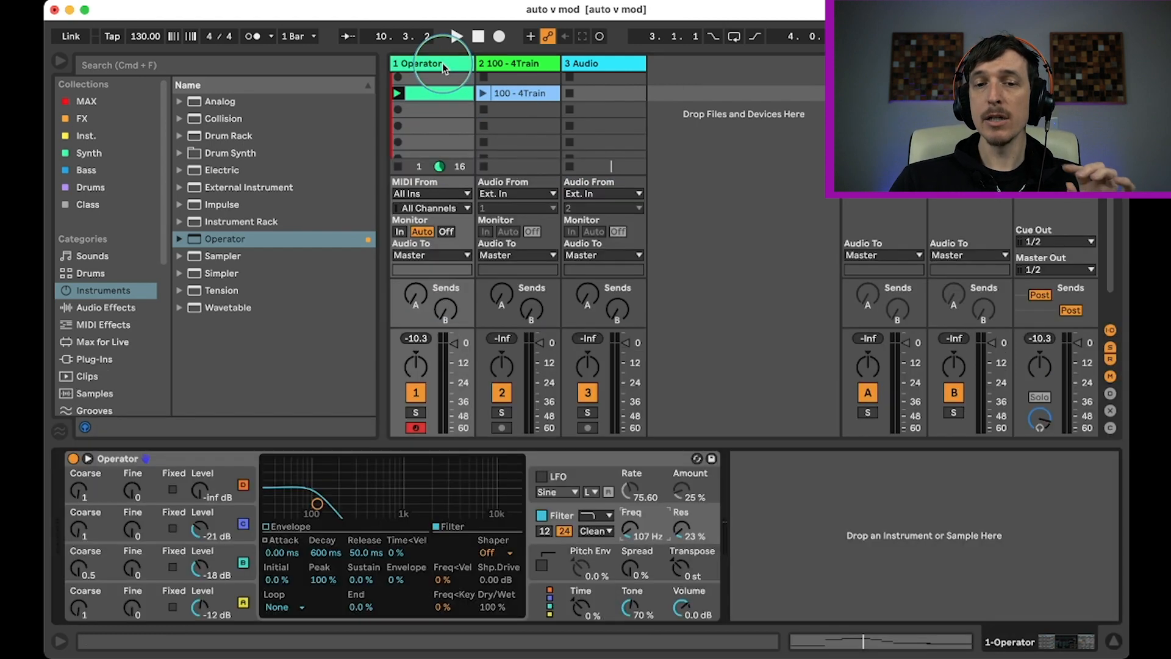
pyautogui.moveTo(629, 534)
pyautogui.mouseDown()
pyautogui.moveTo(626, 523)
pyautogui.moveTo(627, 540)
pyautogui.mouseUp()
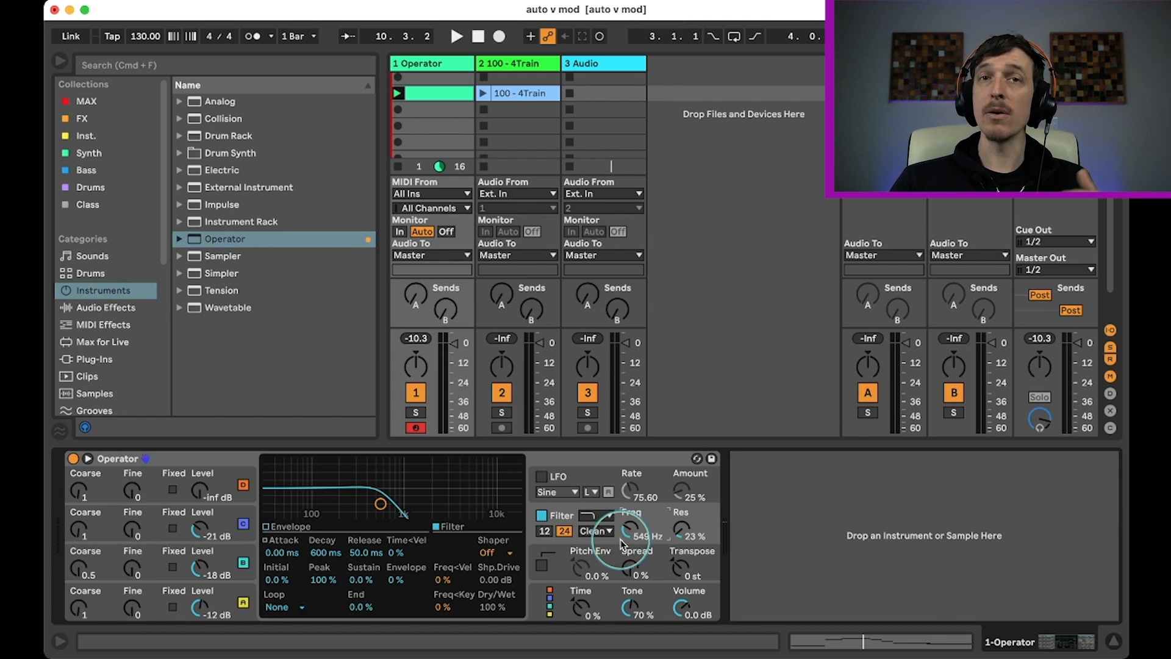
pyautogui.press('space')
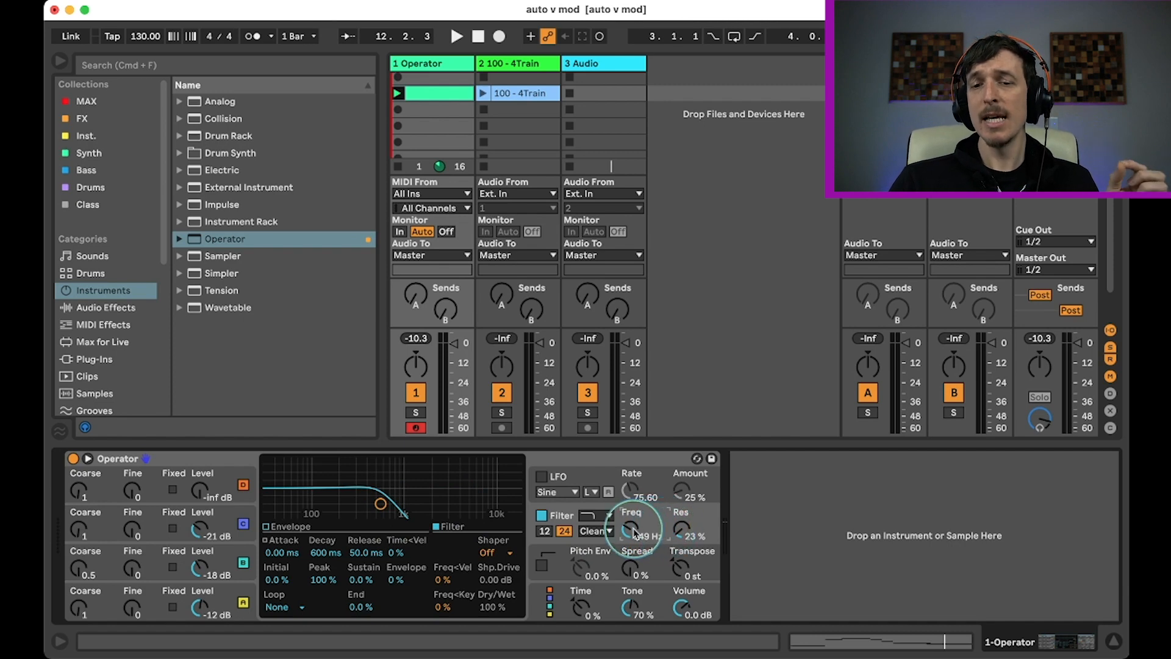
# Audition the modulation with the base filter frequency at 425 Hz and 75.1 Hz, finishing at 914 Hz.
pyautogui.moveTo(629, 529); pyautogui.dragTo(629, 528)
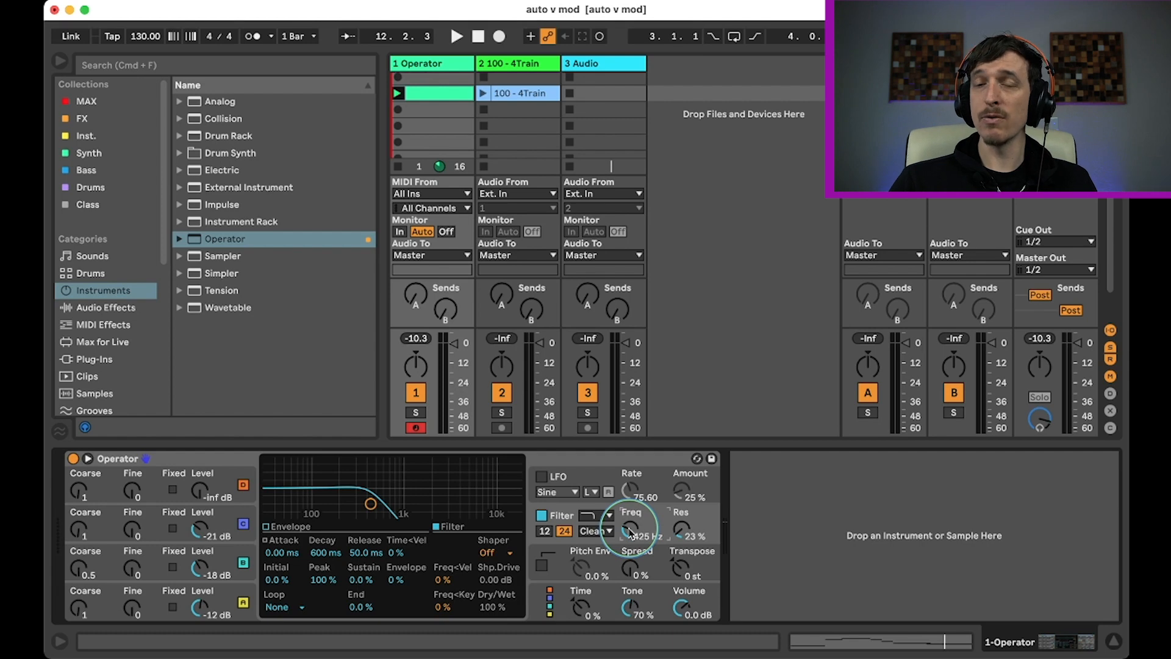
pyautogui.press('space')
pyautogui.moveTo(630, 530); pyautogui.dragTo(629, 529)
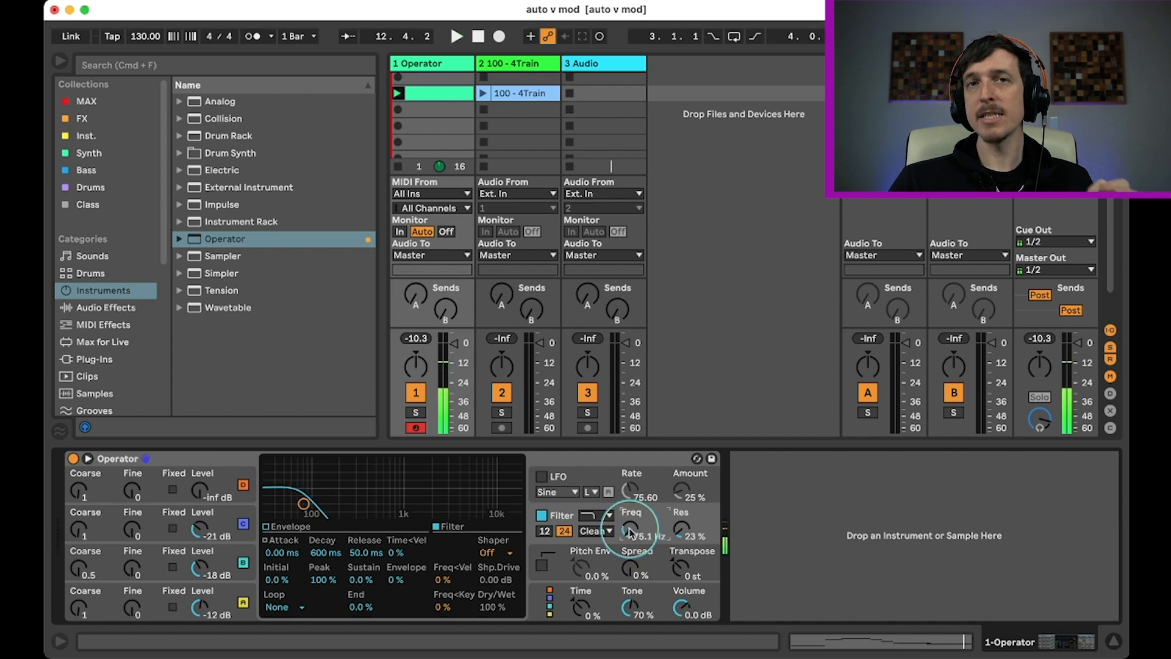
pyautogui.moveTo(628, 534); pyautogui.dragTo(629, 529)
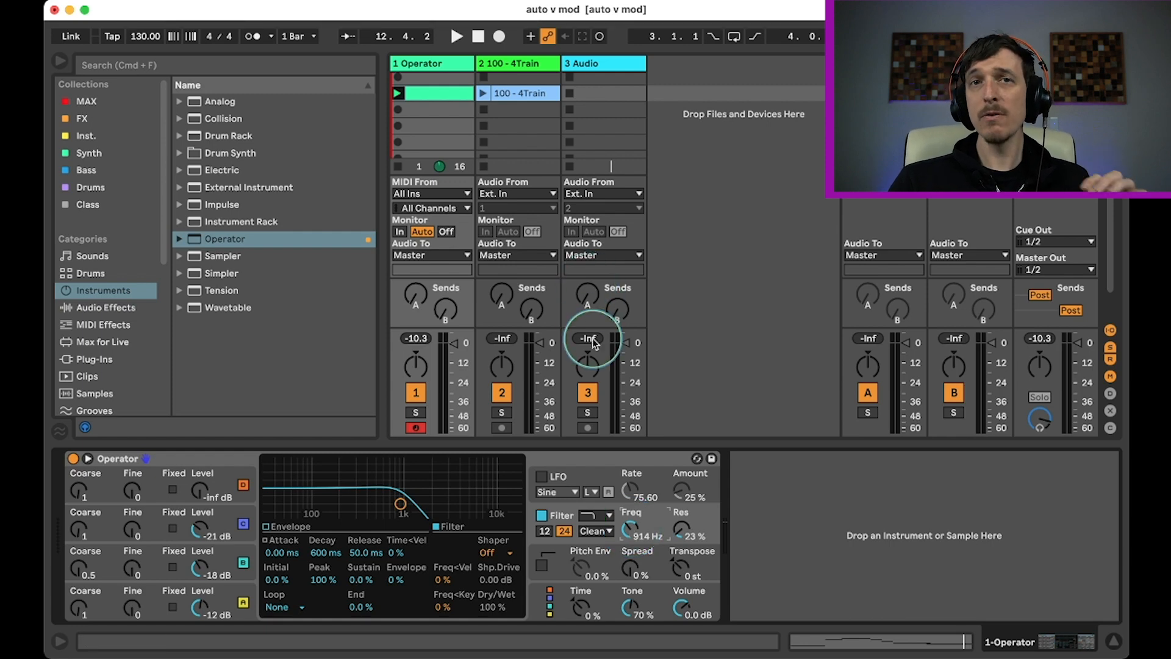
# Add a Filter Freq automation line to the Operator clip, falling to 114 Hz at 4.4.4, and play it while viewing the device.
pyautogui.doubleClick(442, 103)
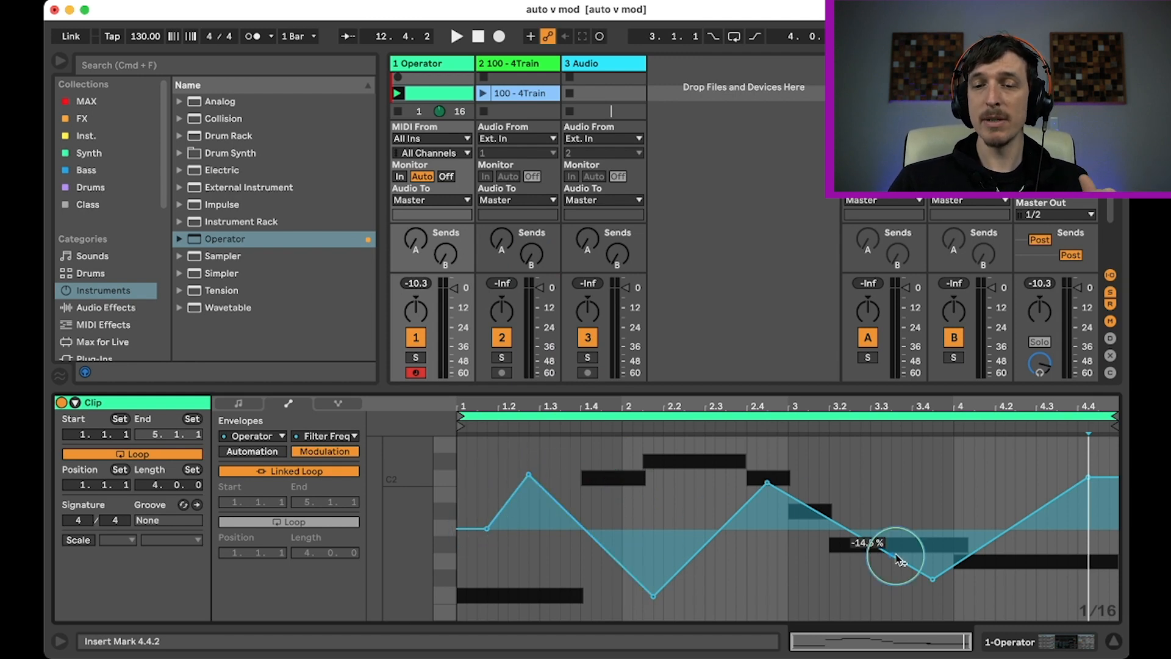
pyautogui.click(273, 458)
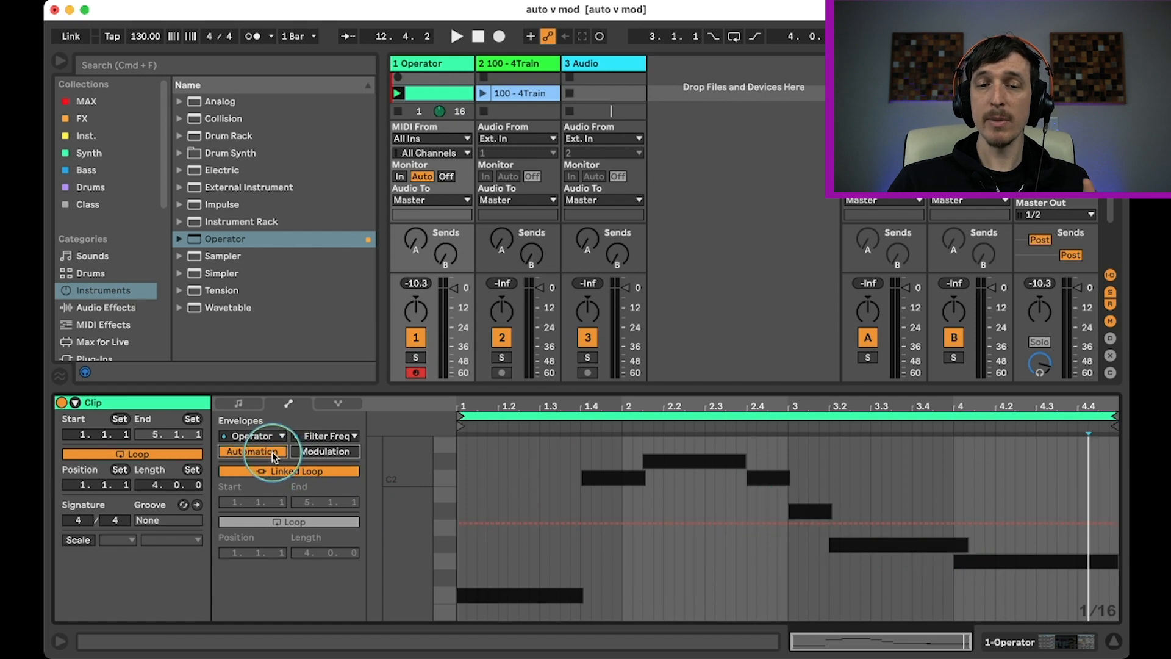
pyautogui.moveTo(467, 465); pyautogui.dragTo(466, 444)
pyautogui.click(1112, 577)
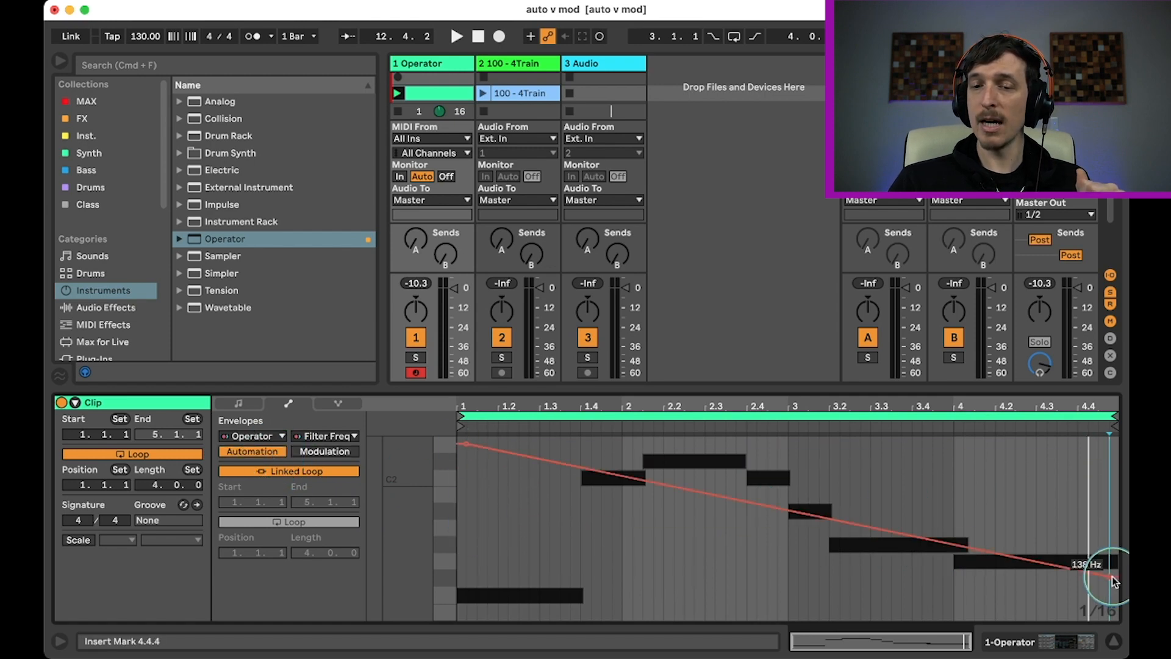
pyautogui.moveTo(1112, 580); pyautogui.dragTo(1112, 587)
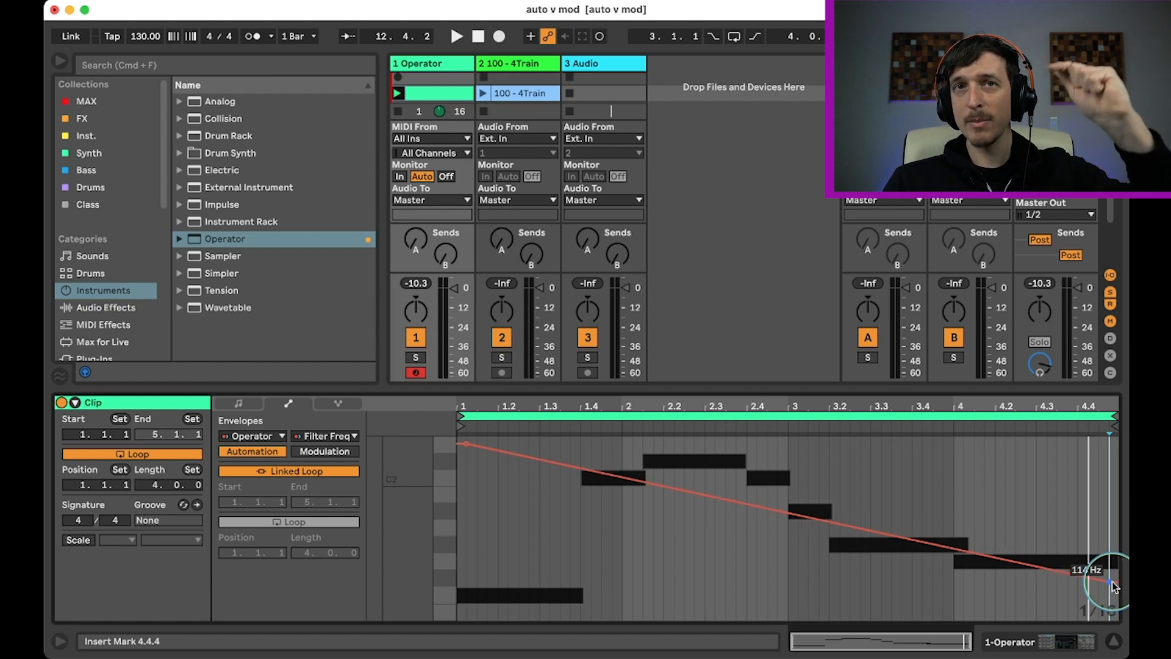
pyautogui.click(397, 93)
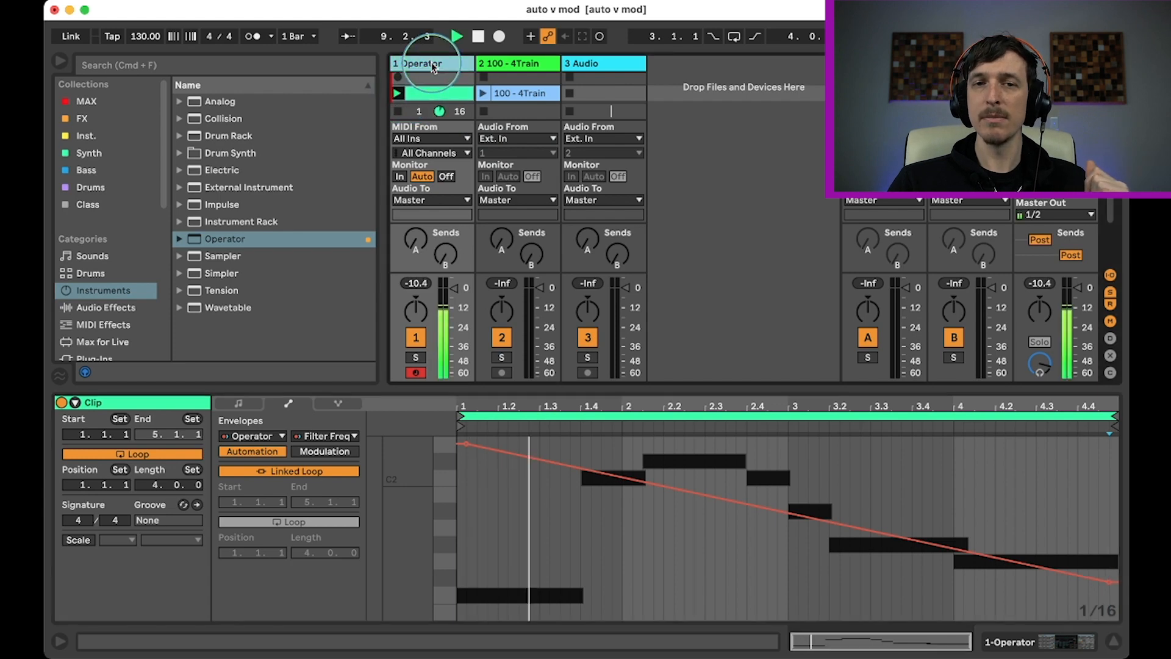
pyautogui.click(431, 66)
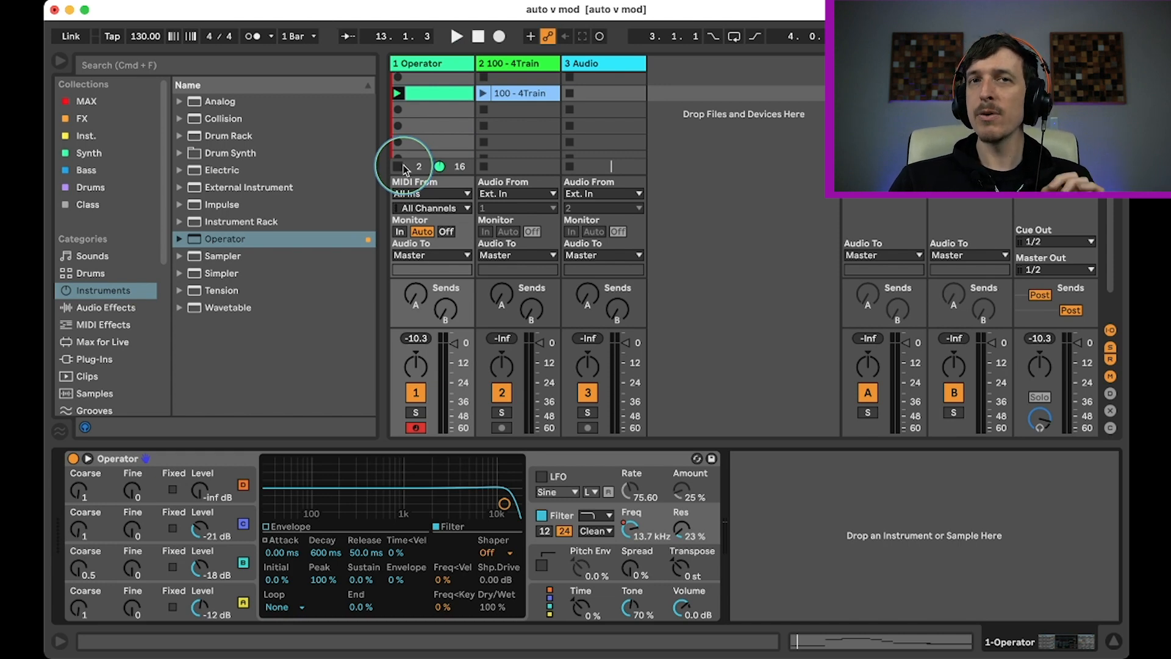
# Lower the Gain envelope's peak near beat 2.2 to 4.21% in the 100 - 4Train audio clip.
pyautogui.click(521, 94)
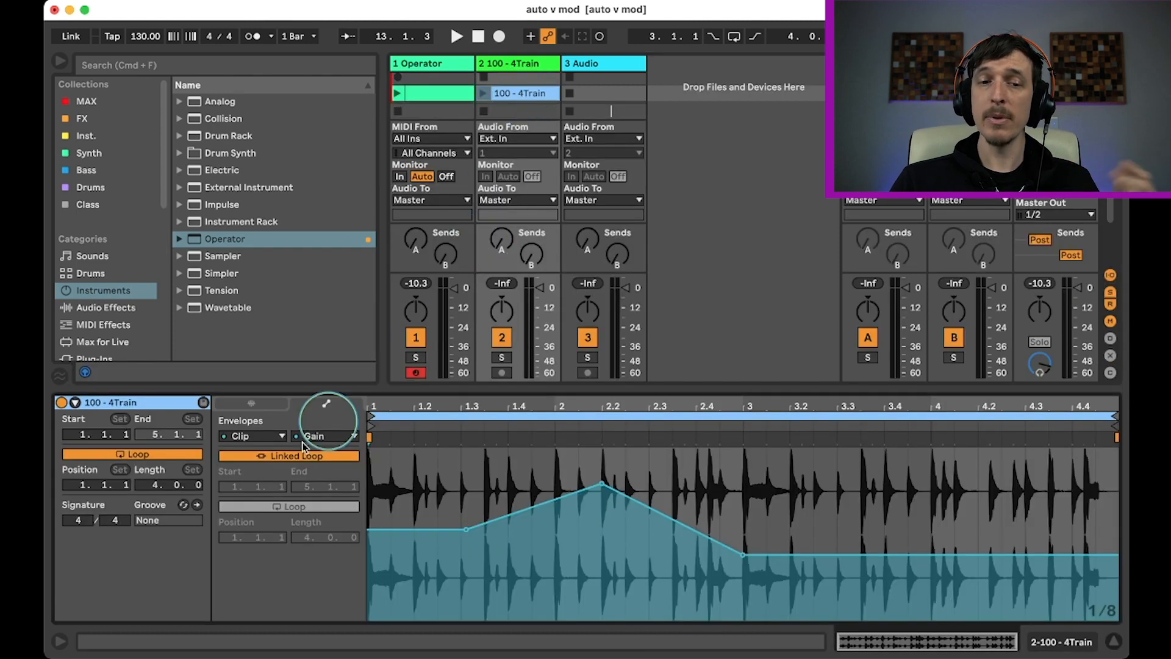
pyautogui.click(256, 435)
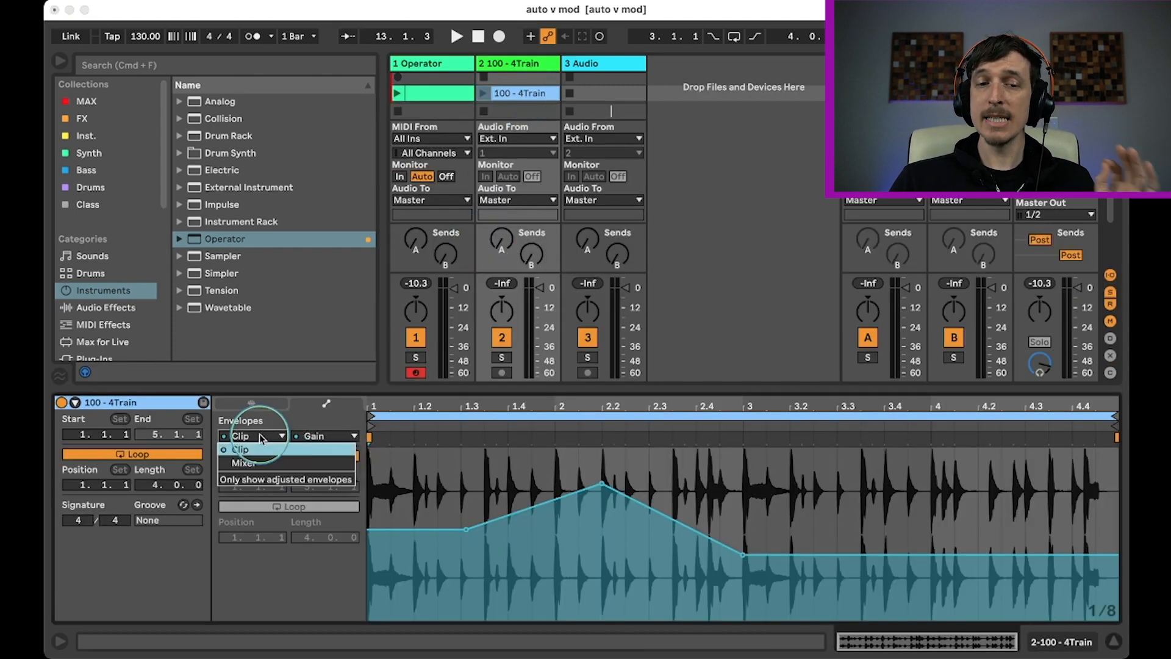
pyautogui.click(323, 436)
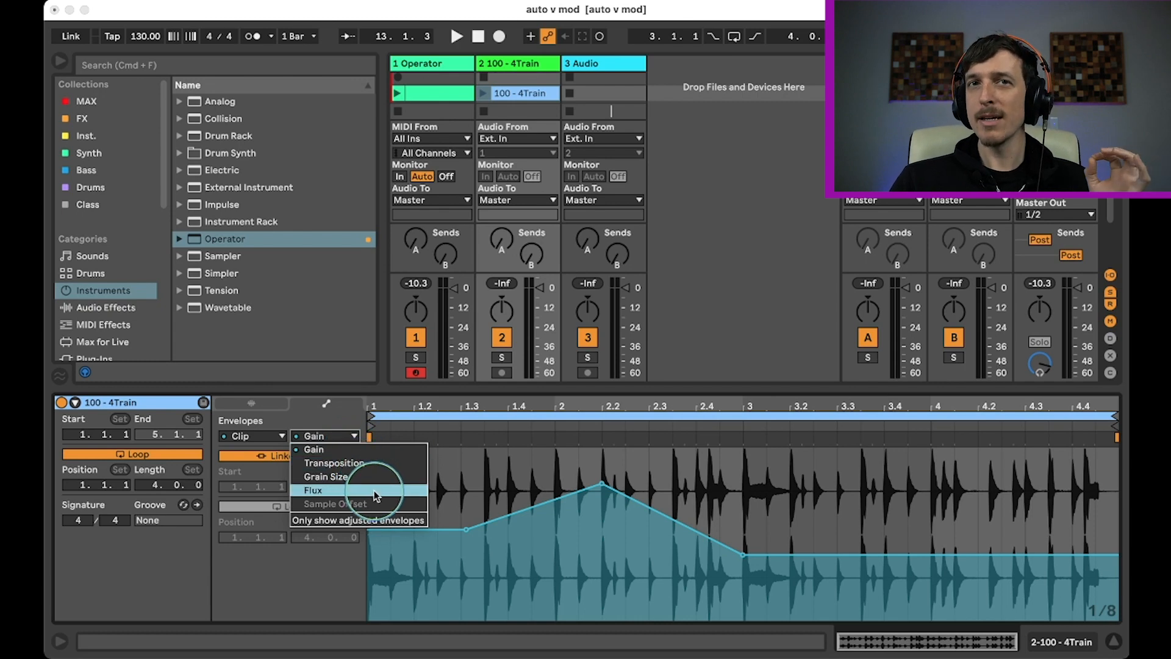
pyautogui.click(360, 449)
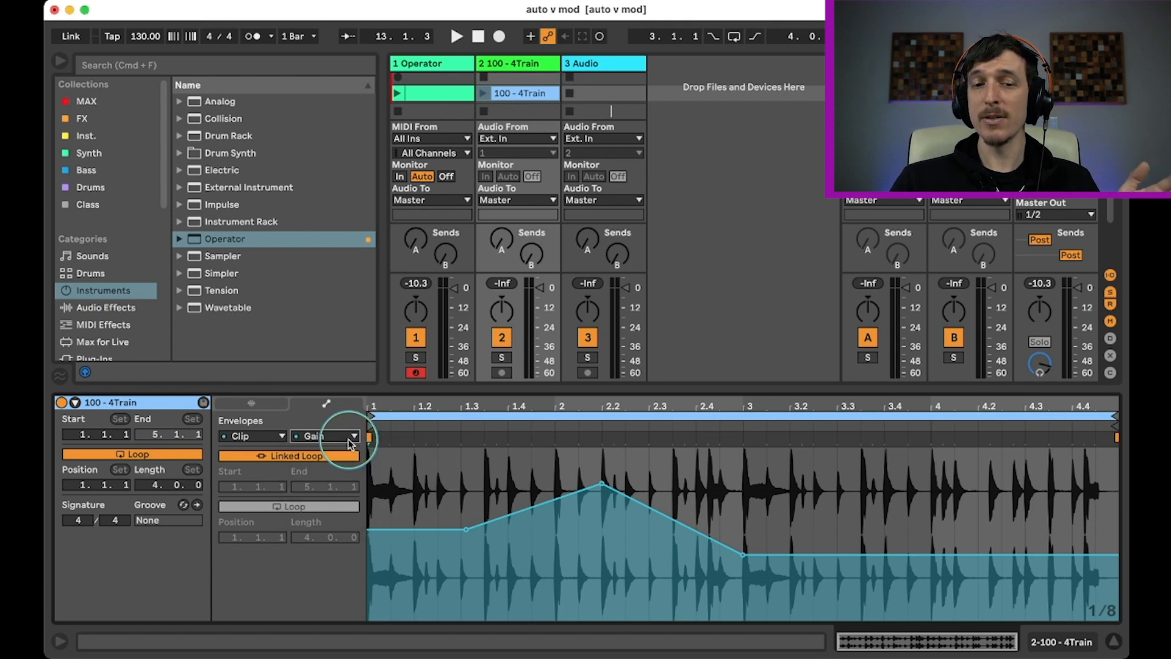
pyautogui.moveTo(604, 485); pyautogui.dragTo(602, 612)
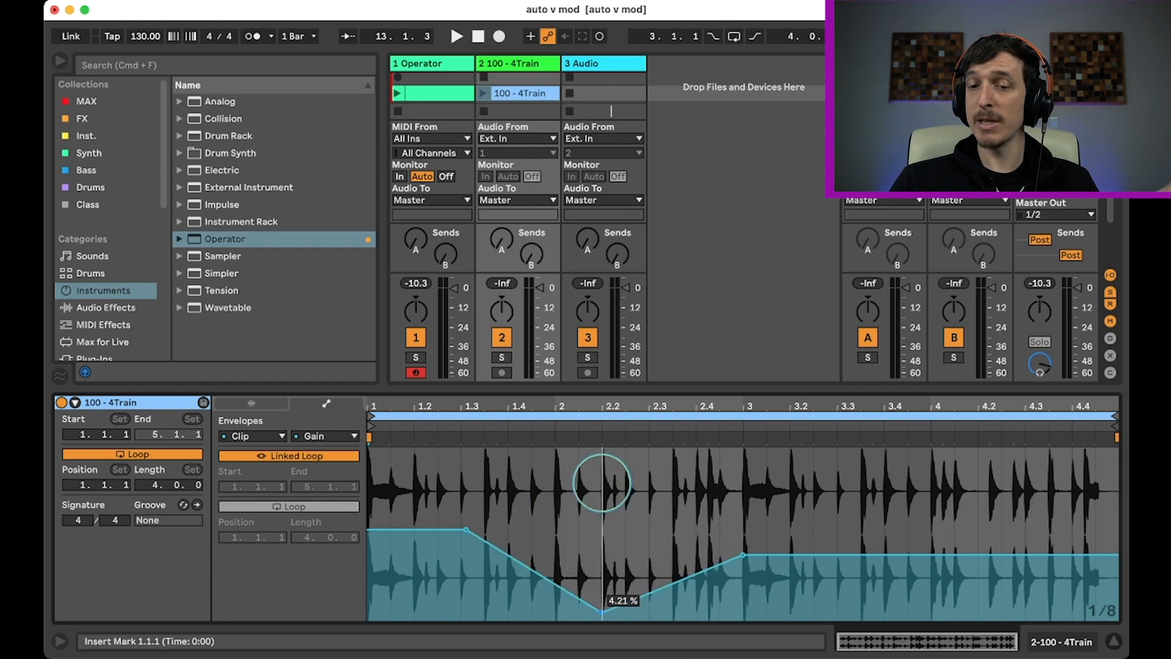
# Add a raised breakpoint just after beat 3.4 in the Gain envelope of the 100 - 4Train audio clip.
pyautogui.moveTo(901, 564); pyautogui.dragTo(903, 485)
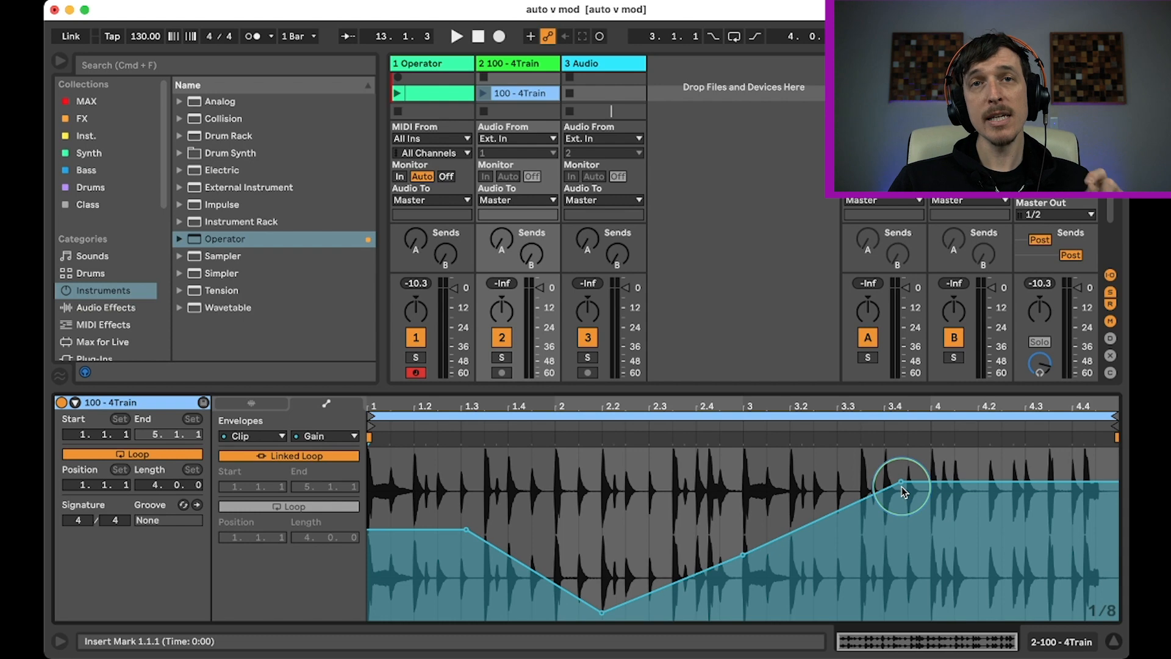
# Copy the Operator clip from the Session View into the Operator track of the Arrangement View at bar 9.
pyautogui.click(420, 92)
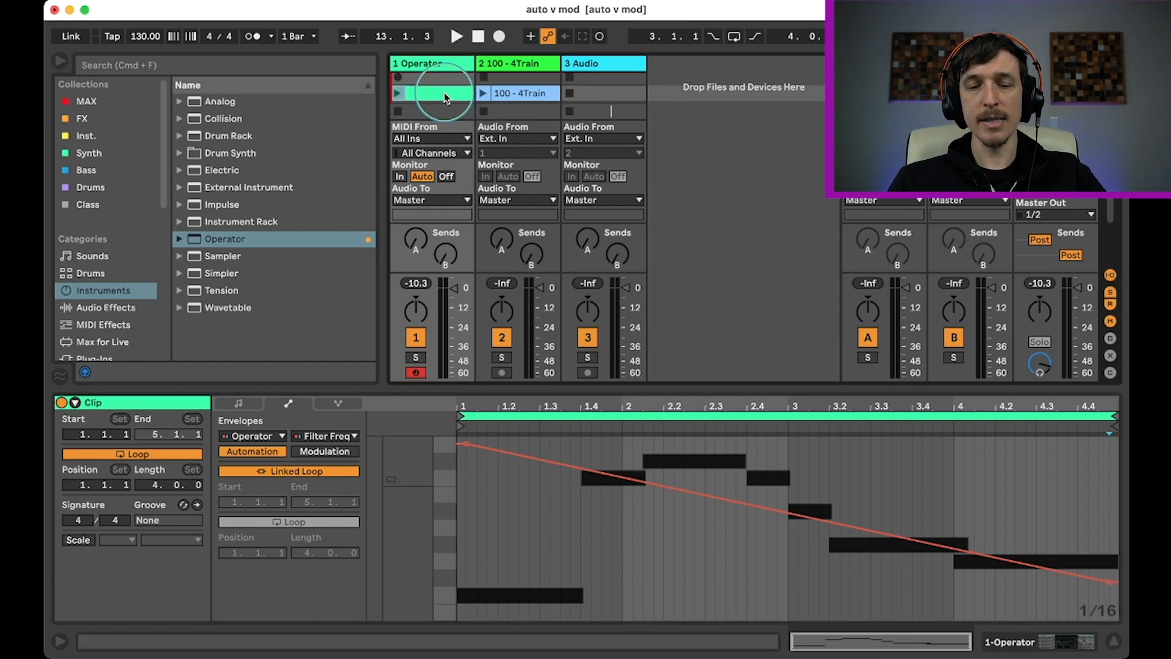
pyautogui.press('Tab')
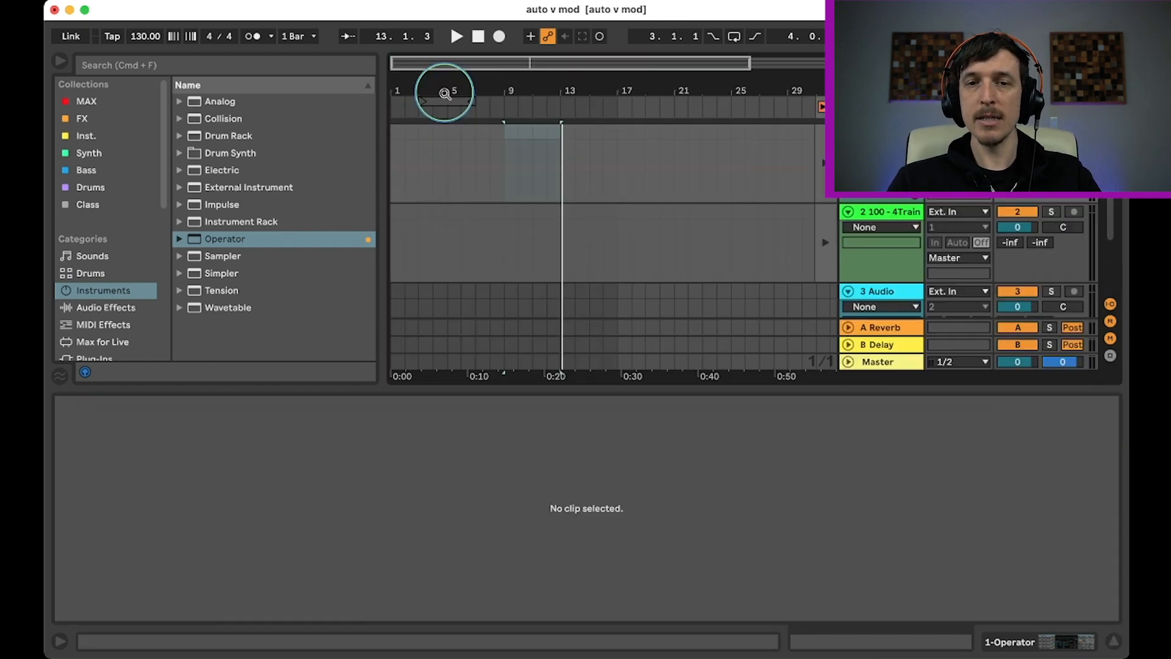
pyautogui.click(504, 153)
pyautogui.press('super+v')
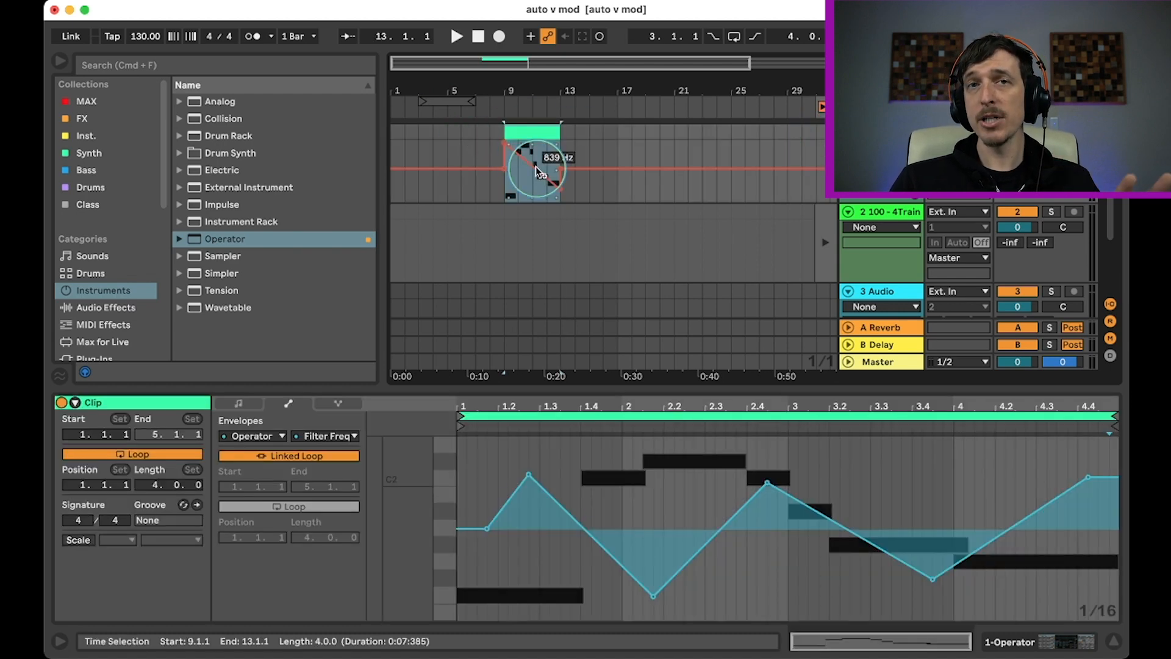
# Compare the Filter Freq automation across the arrangement clip with the modulation envelope inside the clip, selecting ranges of each.
pyautogui.moveTo(488, 188); pyautogui.dragTo(592, 195)
pyautogui.click(532, 132)
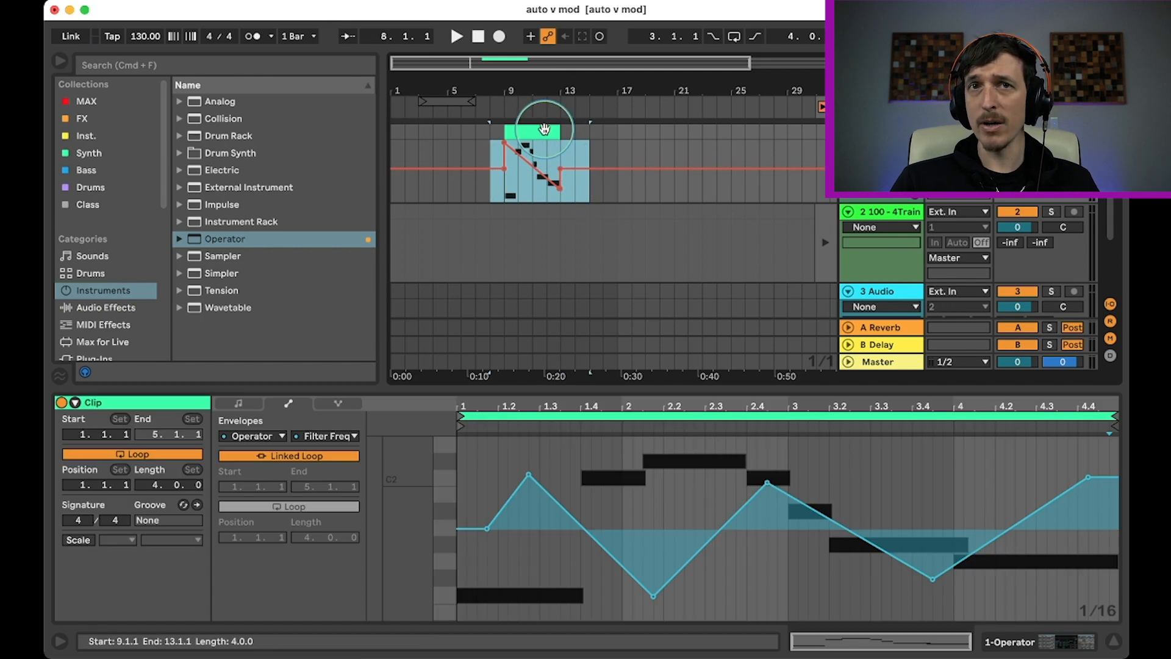
pyautogui.click(545, 130)
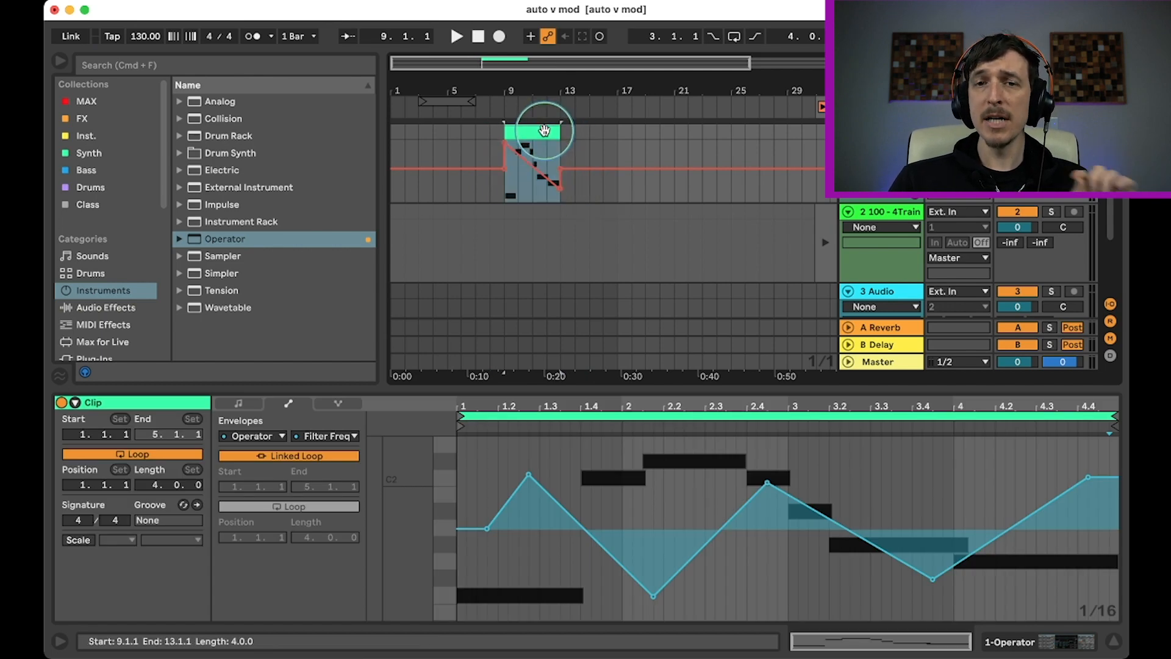
pyautogui.moveTo(476, 489); pyautogui.dragTo(1006, 491)
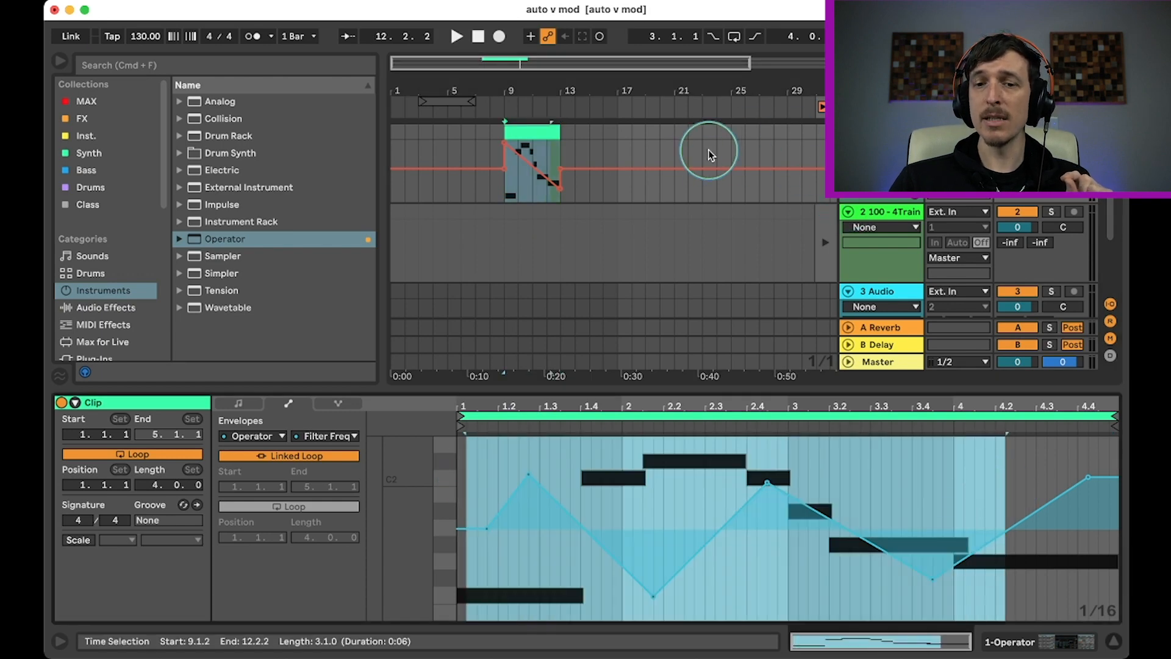
pyautogui.click(641, 497)
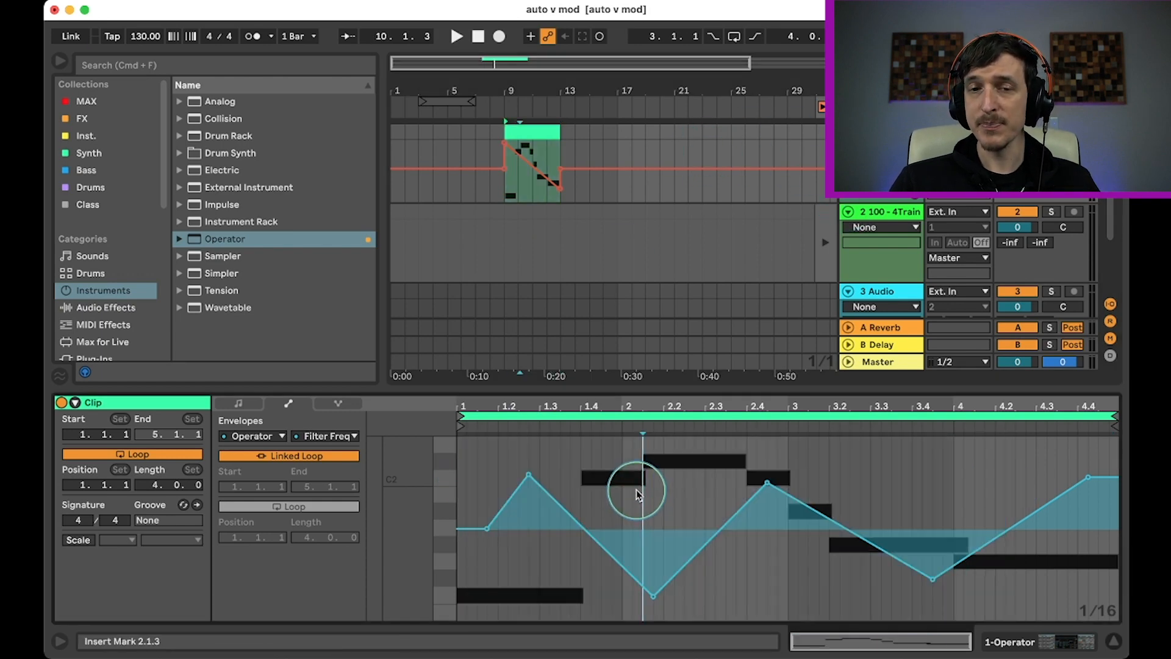